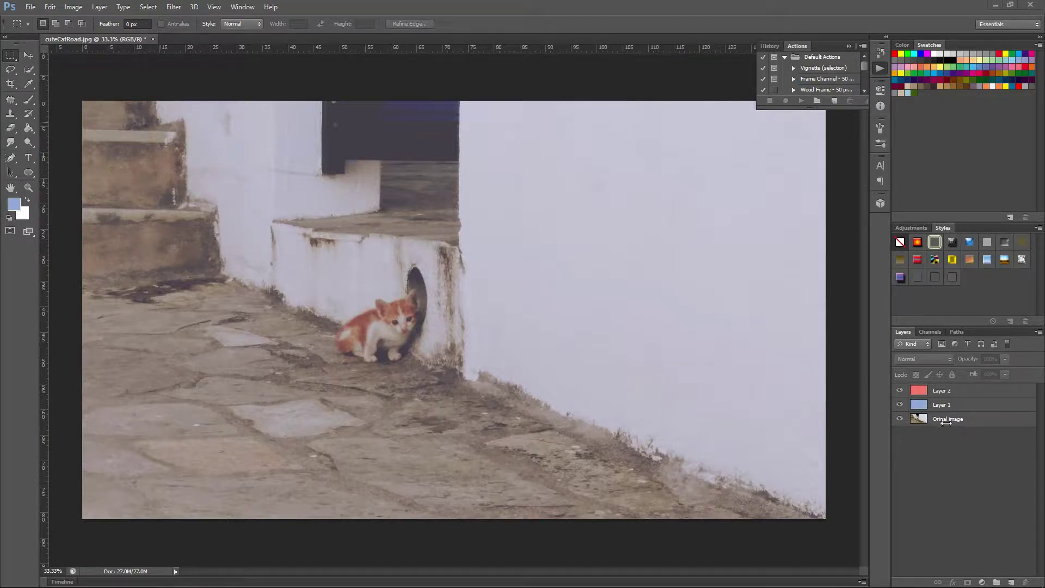
- Select Layer 2 and then Layer 1, then clear the selection in the Layers panel
{"action": "left_click", "coordinate": [962, 393]}
{"action": "left_click", "coordinate": [965, 409]}
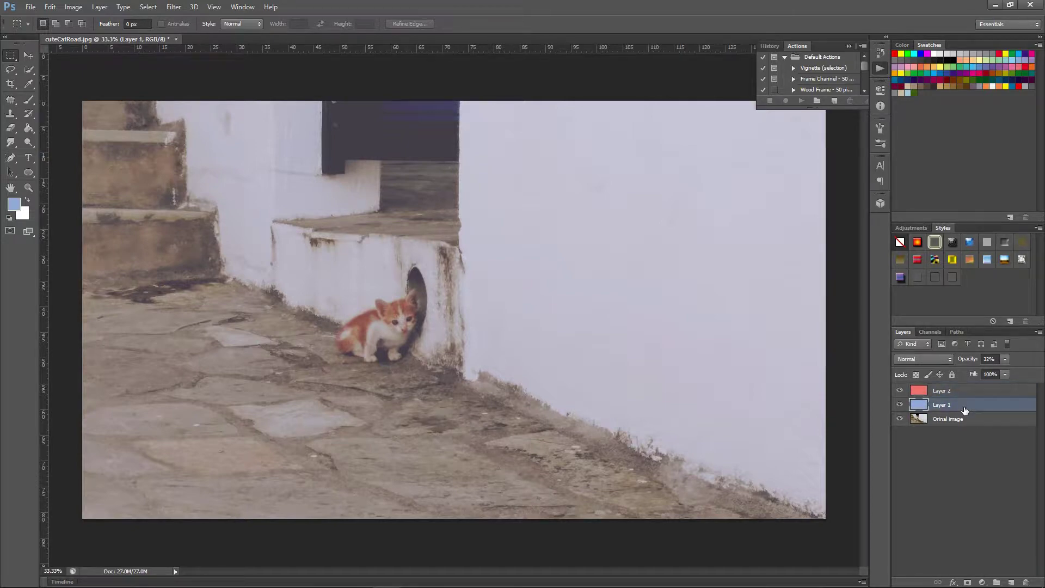
{"action": "left_click", "coordinate": [968, 500]}
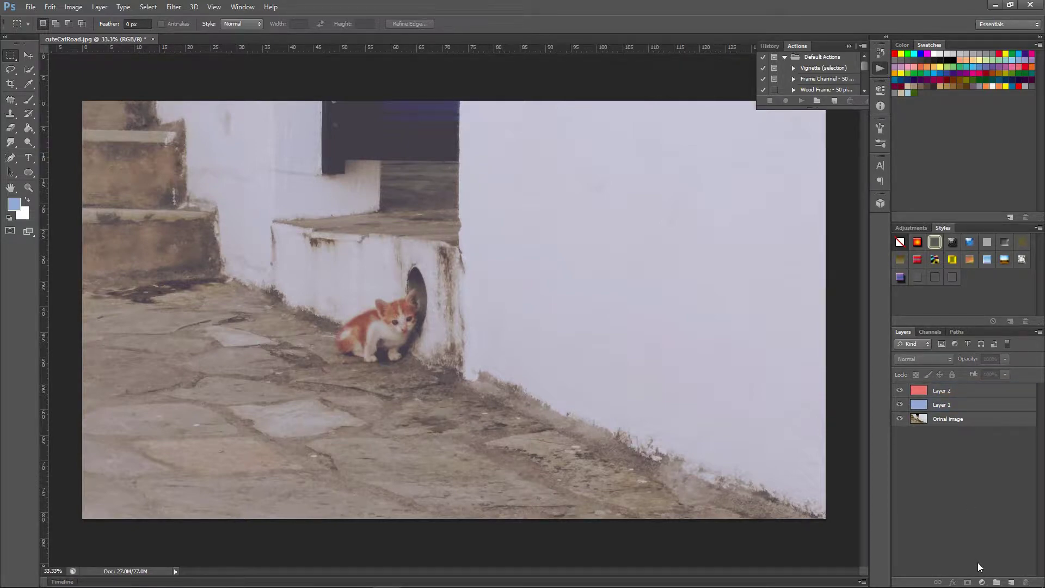
- Create a new layer group at the top of the stack and start renaming it
{"action": "left_click", "coordinate": [997, 583]}
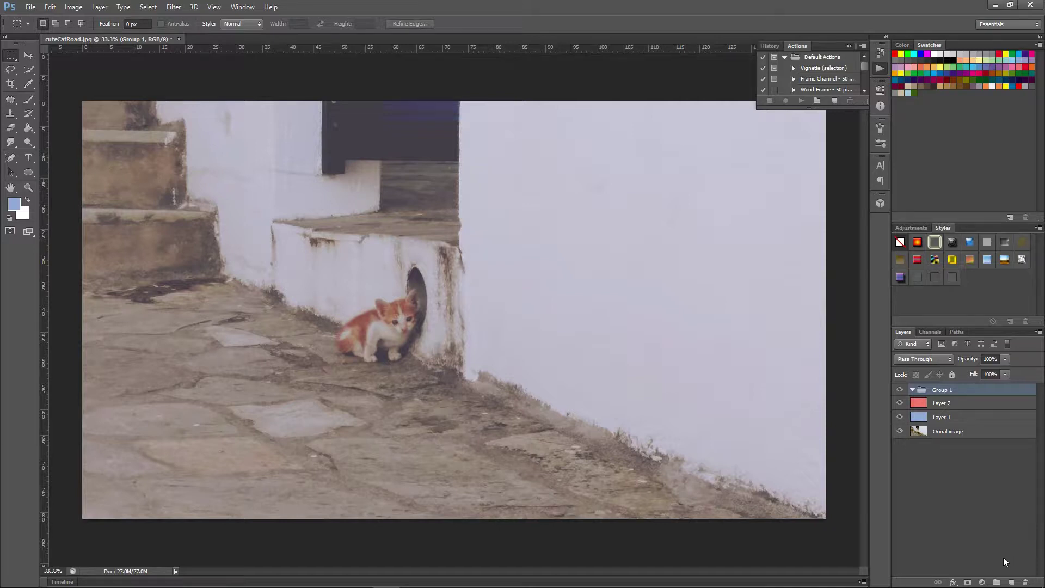
{"action": "double_click", "coordinate": [950, 390]}
- Name the group 'cat', move Layer 2, Layer 1 and the original photo into it, then collapse it
{"action": "type", "text": "cat"}
{"action": "left_click", "coordinate": [950, 514]}
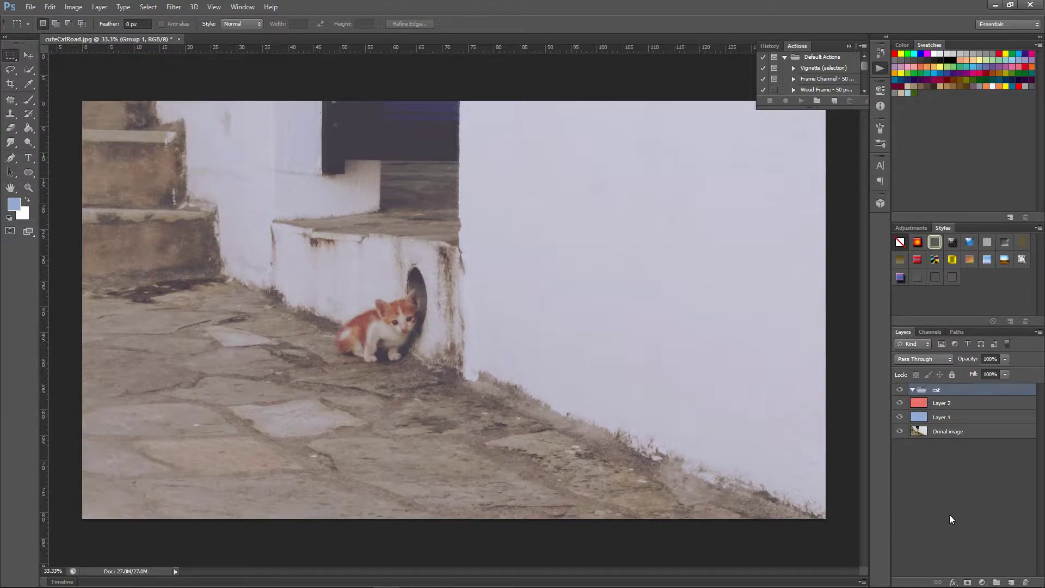
{"action": "left_click", "coordinate": [942, 432]}
{"action": "left_click", "coordinate": [945, 419], "text": "shift"}
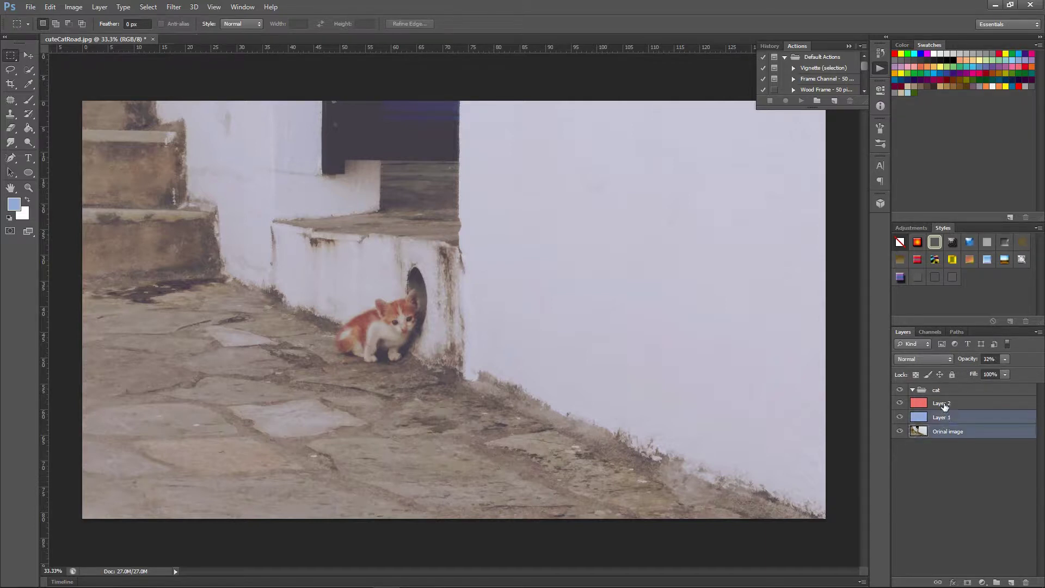
{"action": "left_click", "coordinate": [944, 406], "text": "shift"}
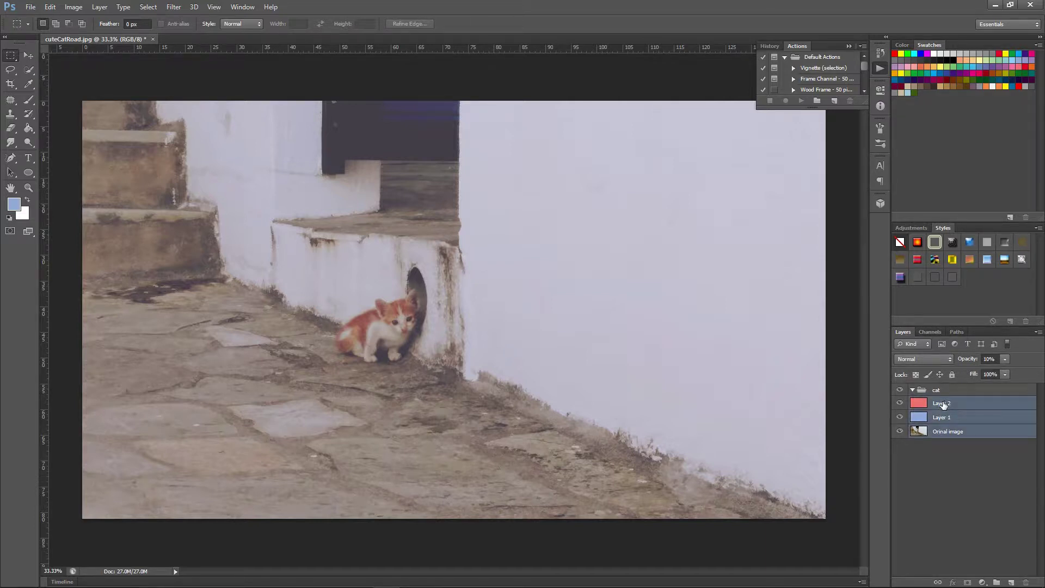
{"action": "left_click_drag", "start_coordinate": [944, 407], "coordinate": [938, 393]}
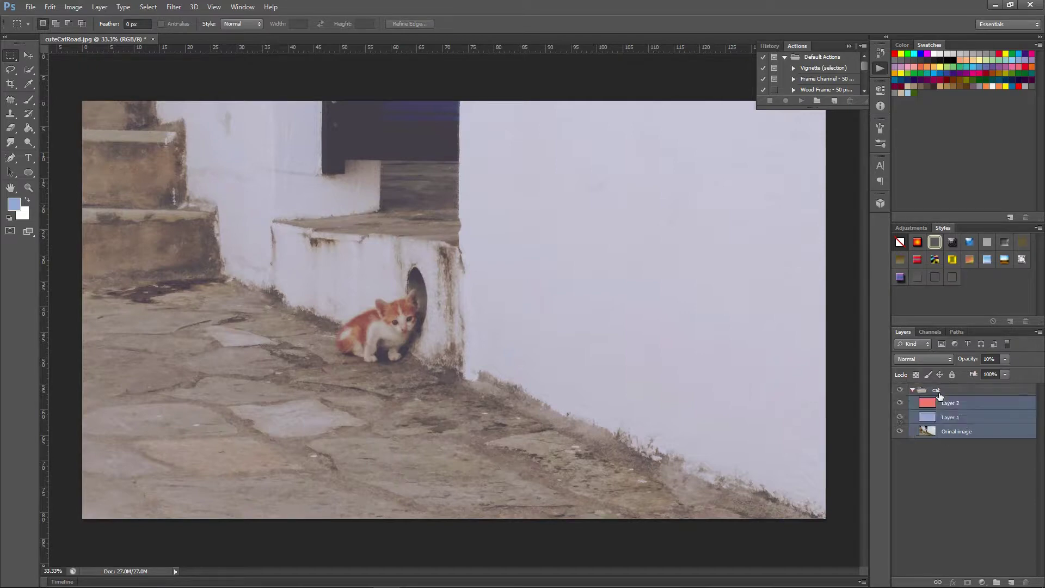
{"action": "left_click", "coordinate": [935, 460]}
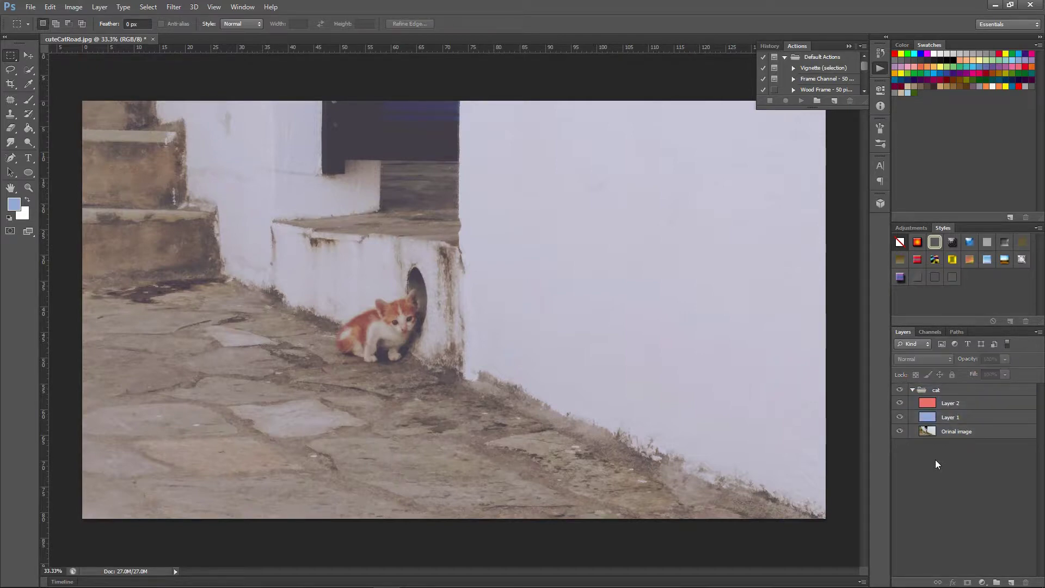
{"action": "left_click", "coordinate": [912, 390]}
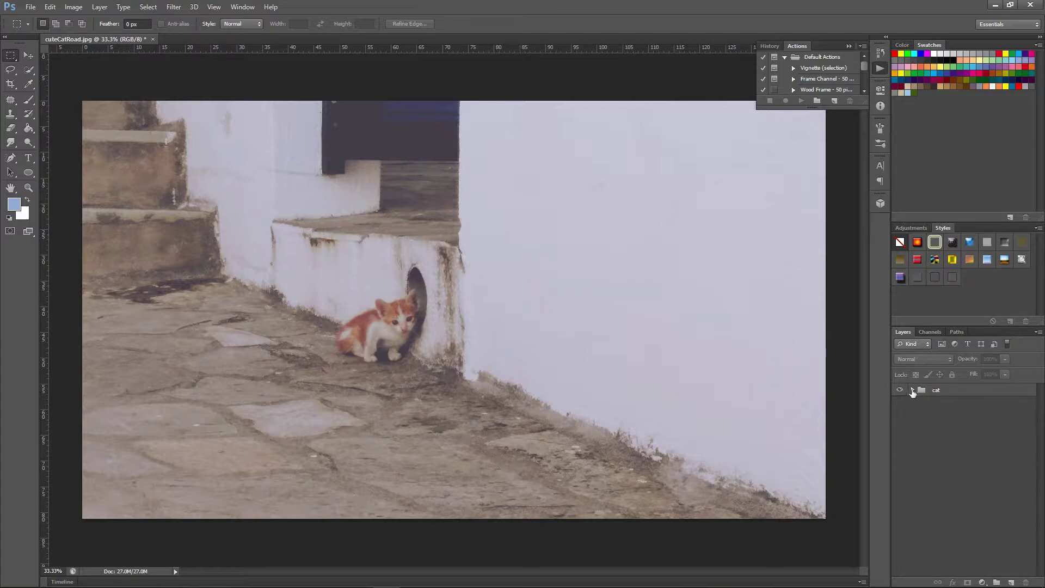
- Collapse and expand the cat group, and hide then reshow the whole group
{"action": "left_click", "coordinate": [912, 389]}
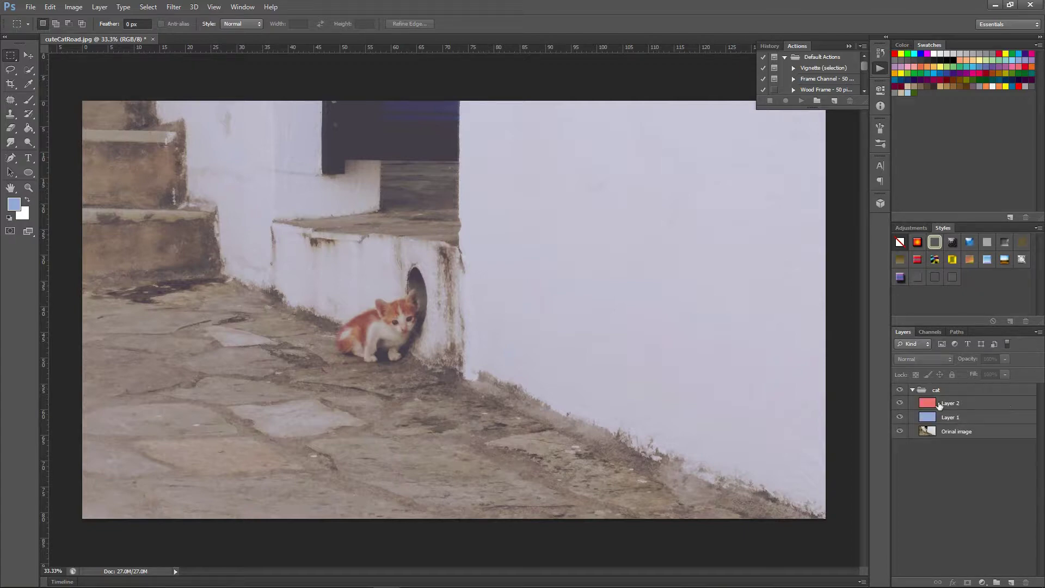
{"action": "left_click", "coordinate": [913, 389]}
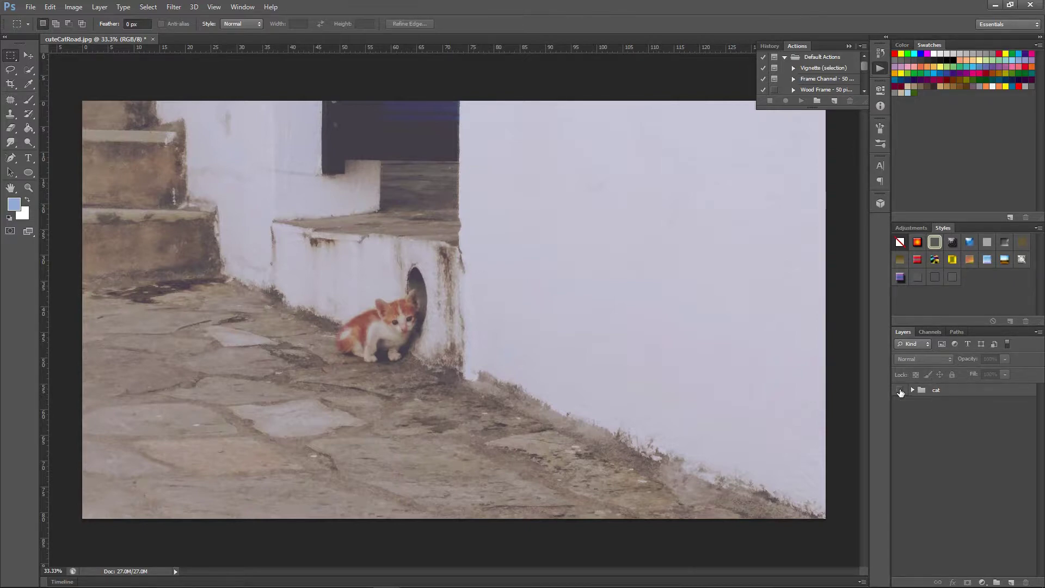
{"action": "left_click", "coordinate": [900, 391]}
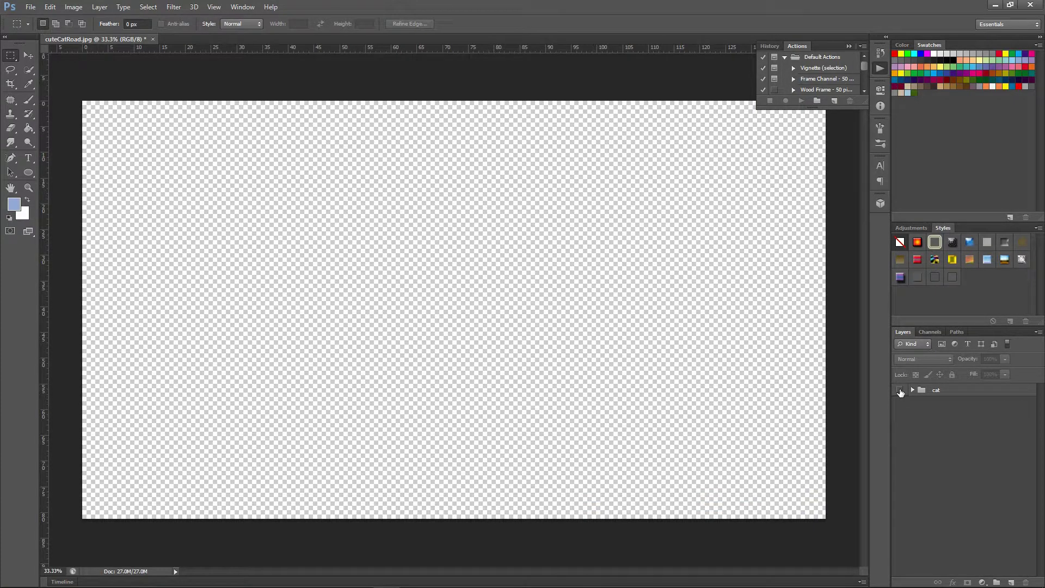
{"action": "left_click", "coordinate": [900, 390]}
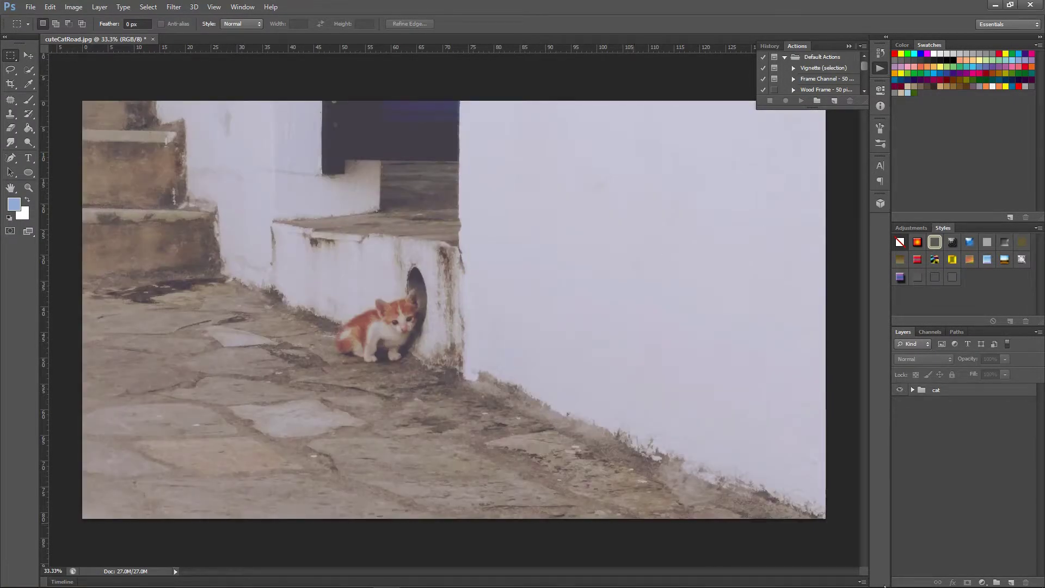
{"action": "left_click", "coordinate": [912, 389]}
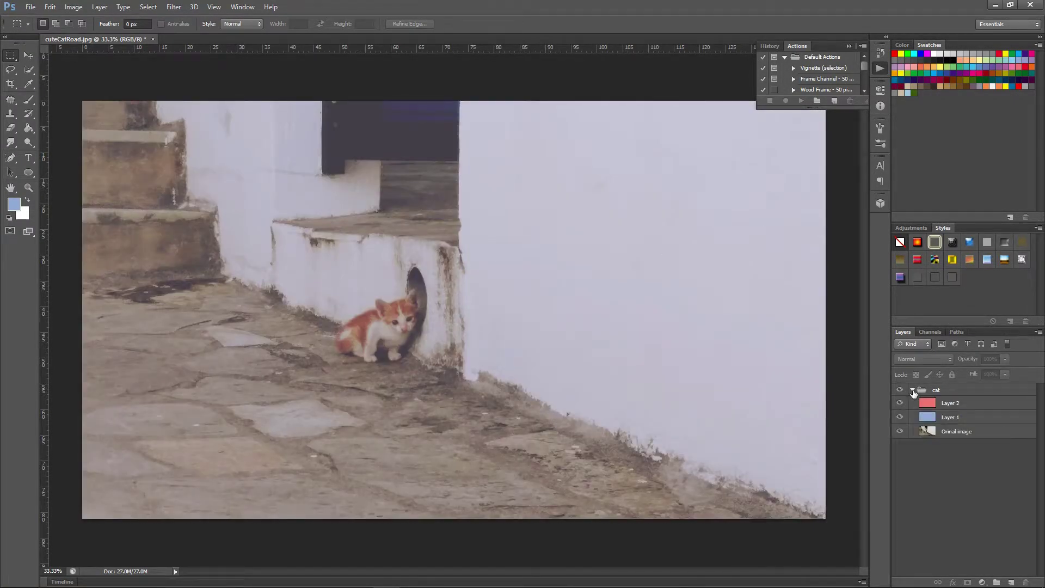
- Toggle visibility of Layer 1, Layer 2 and the original photo, ending with all three visible
{"action": "left_click", "coordinate": [900, 417]}
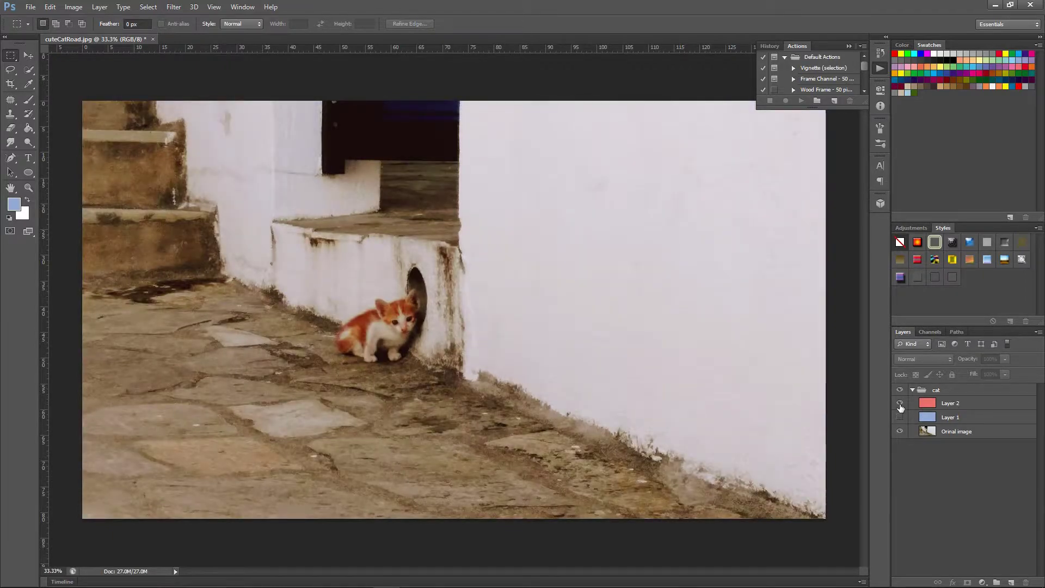
{"action": "left_click_drag", "start_coordinate": [900, 404], "coordinate": [900, 417]}
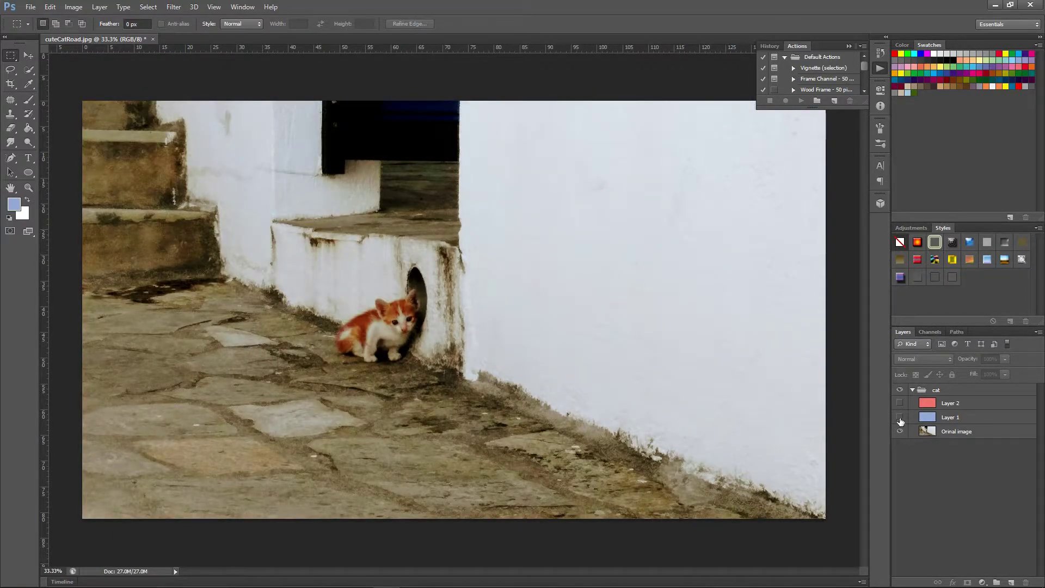
{"action": "left_click", "coordinate": [900, 403]}
{"action": "left_click", "coordinate": [900, 431]}
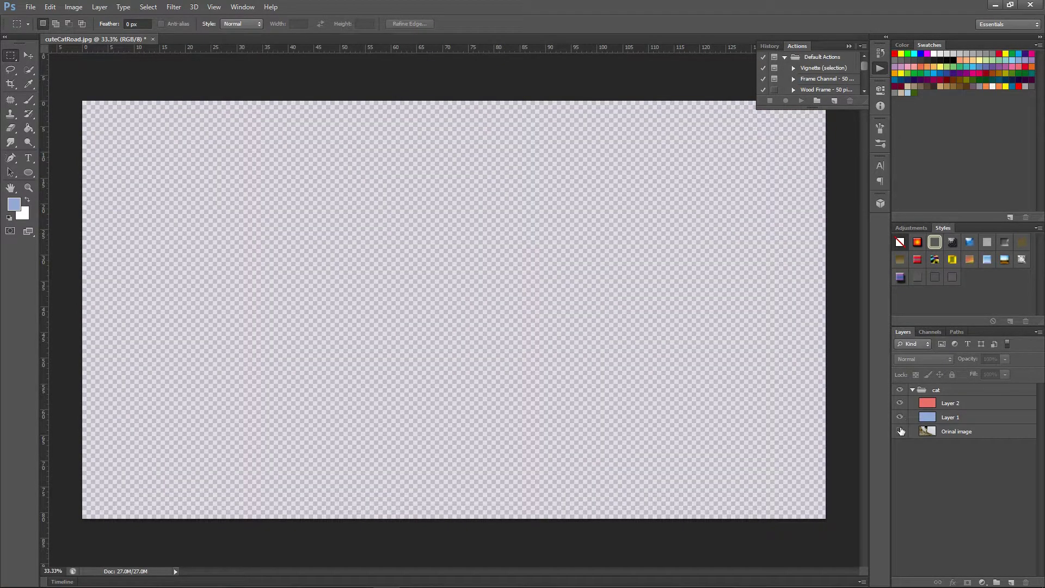
{"action": "left_click", "coordinate": [900, 431]}
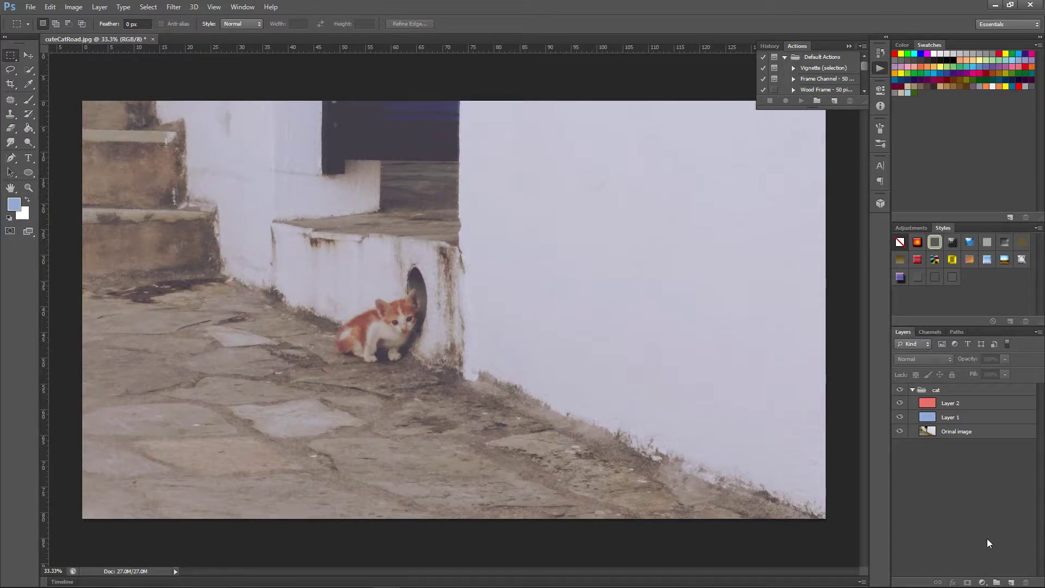
- Add a new group inside cat and name it 'fill layers'
{"action": "left_click", "coordinate": [996, 583]}
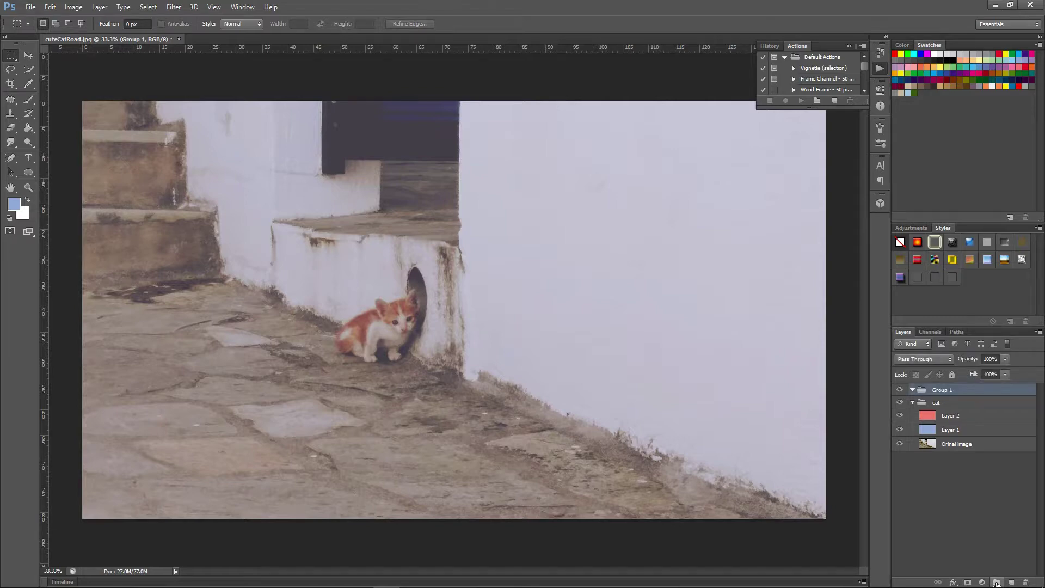
{"action": "left_click_drag", "start_coordinate": [940, 392], "coordinate": [940, 416]}
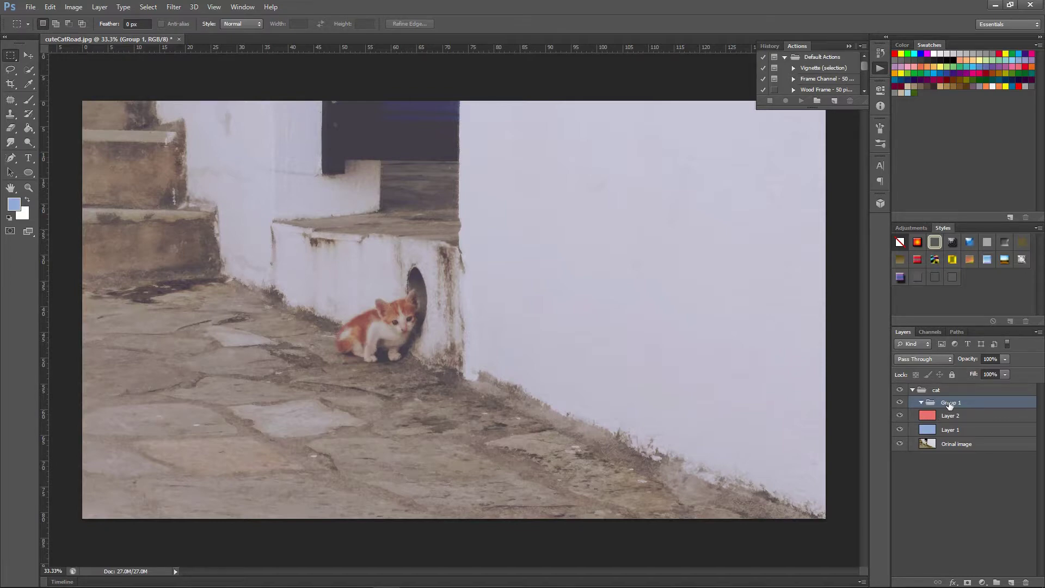
{"action": "double_click", "coordinate": [950, 402]}
{"action": "type", "text": "fill layers"}
{"action": "left_click", "coordinate": [972, 545]}
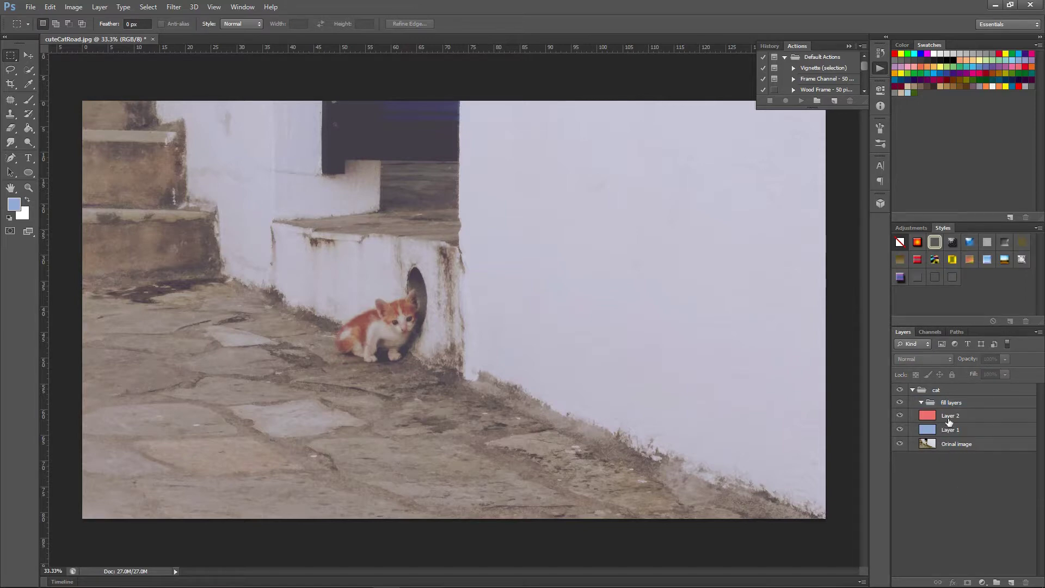
- Move Layer 2 and Layer 1 into the fill layers group
{"action": "left_click", "coordinate": [949, 420]}
{"action": "left_click", "coordinate": [949, 430], "text": "shift"}
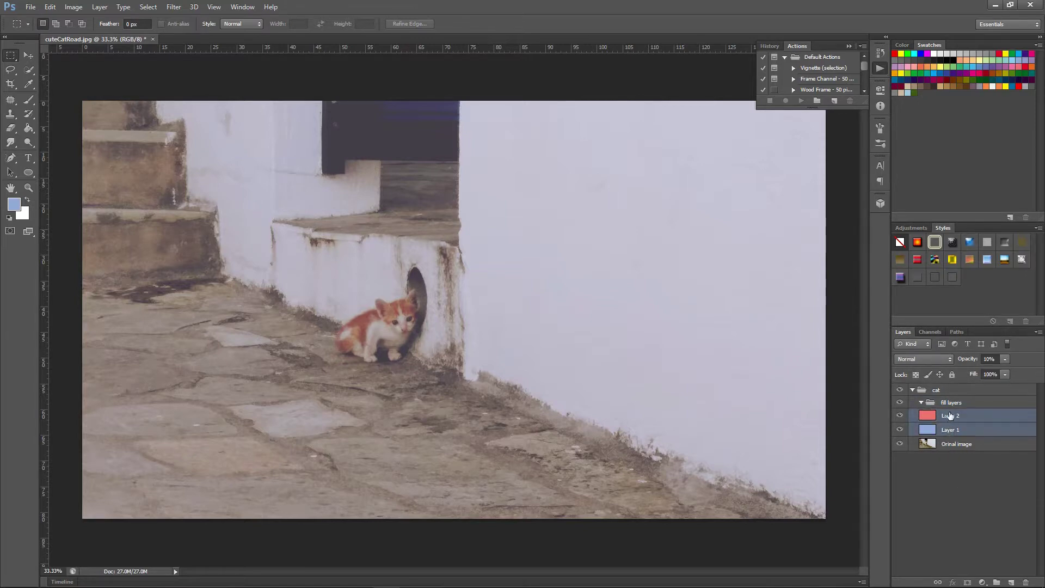
{"action": "left_click_drag", "start_coordinate": [950, 416], "coordinate": [956, 403]}
- Collapse, expand, then collapse the fill layers group again
{"action": "left_click", "coordinate": [921, 403]}
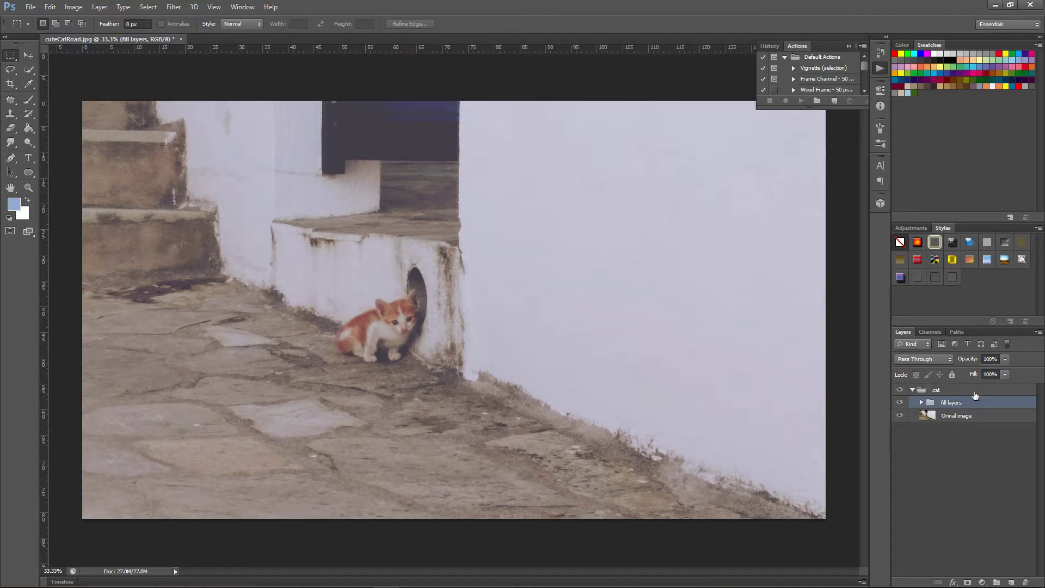
{"action": "left_click", "coordinate": [921, 404]}
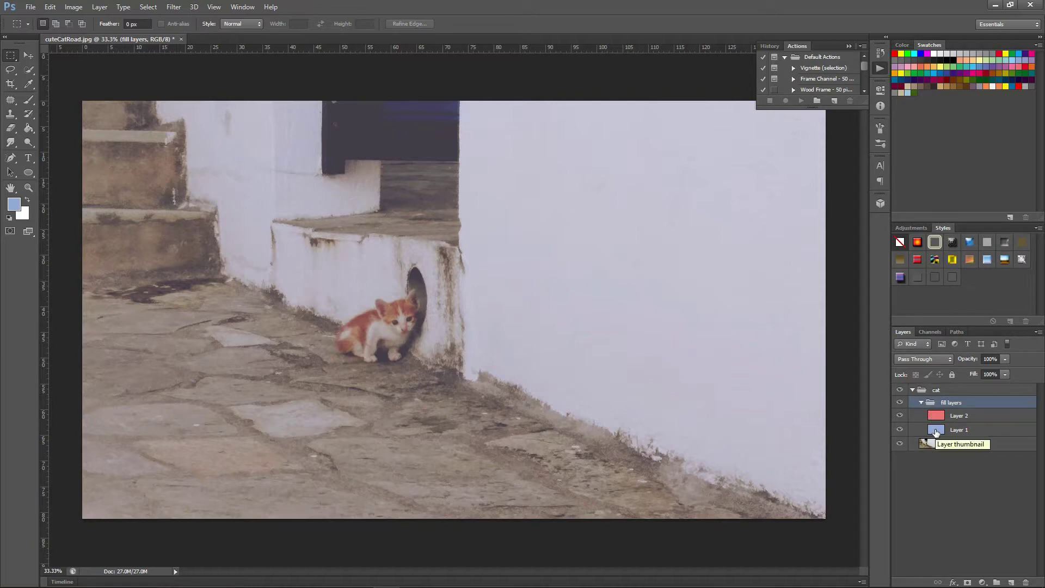
{"action": "left_click", "coordinate": [921, 402]}
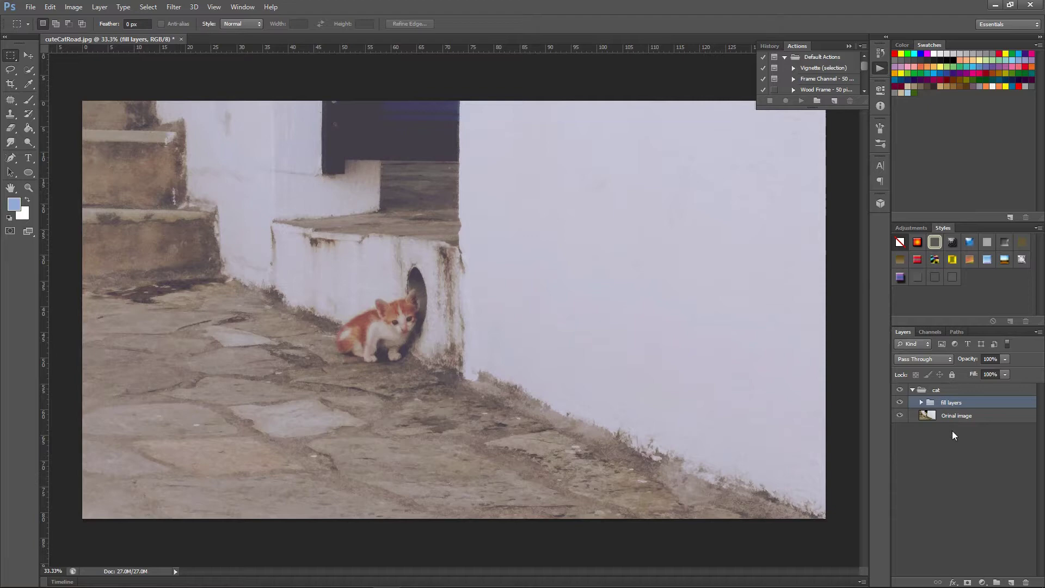
- Delete the fill layers group, then undo with Ctrl+Alt+Z to bring it back
{"action": "mouse_move", "coordinate": [956, 409]}
{"action": "left_mouse_down"}
{"action": "mouse_move", "coordinate": [1002, 406]}
{"action": "mouse_move", "coordinate": [1017, 574]}
{"action": "mouse_move", "coordinate": [1028, 582]}
{"action": "mouse_move", "coordinate": [963, 396]}
{"action": "mouse_move", "coordinate": [970, 403]}
{"action": "left_mouse_up"}
{"action": "left_click_drag", "start_coordinate": [970, 402], "coordinate": [971, 403]}
{"action": "key", "text": "Delete"}
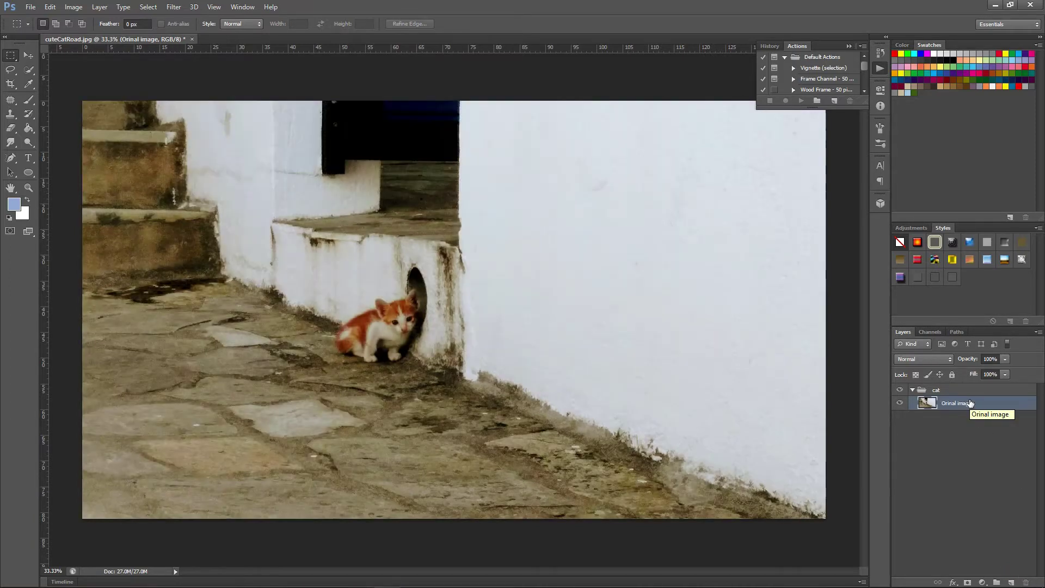
{"action": "left_click", "coordinate": [959, 462]}
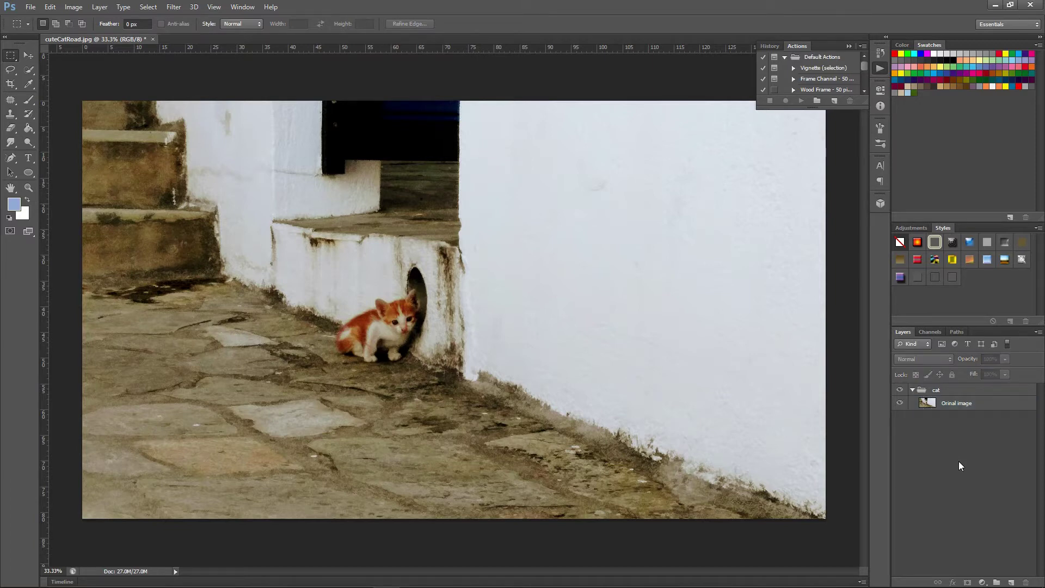
{"action": "key", "text": "ctrl+alt+z"}
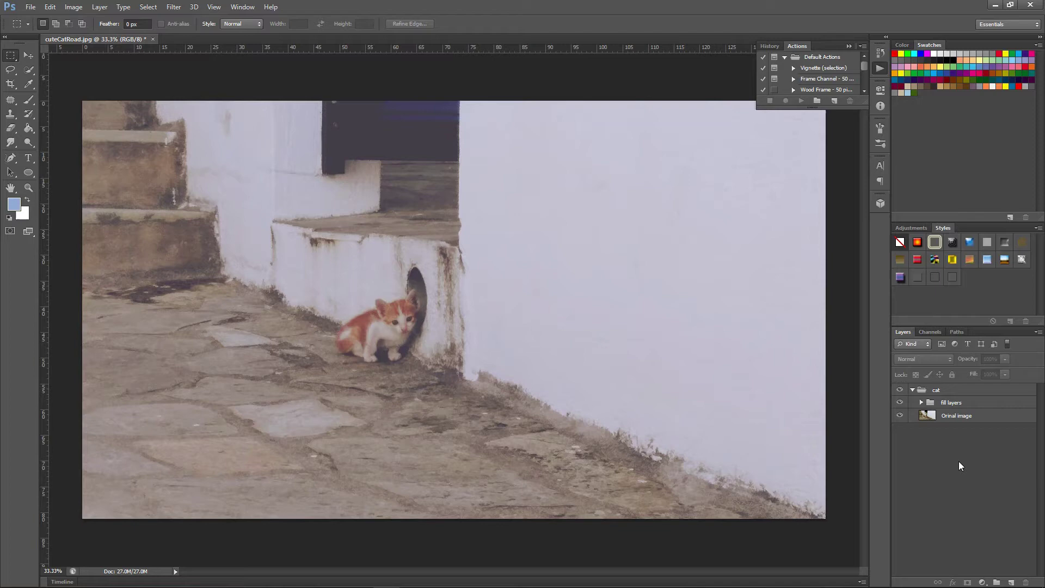
- Move Layer 1 above and out of fill layers, then put the original image at the top of cat
{"action": "left_click", "coordinate": [921, 402]}
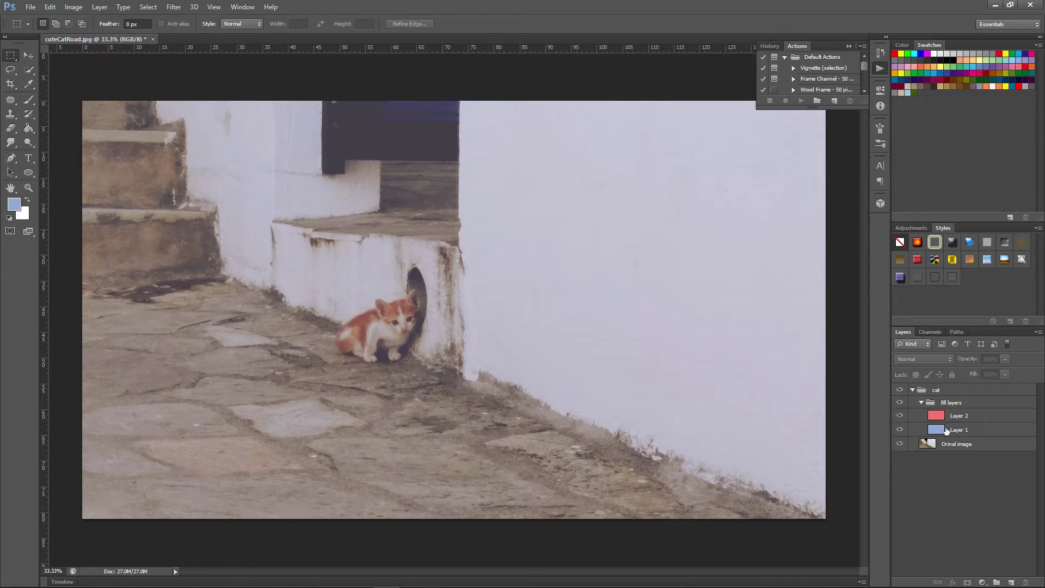
{"action": "left_click_drag", "start_coordinate": [946, 430], "coordinate": [967, 414]}
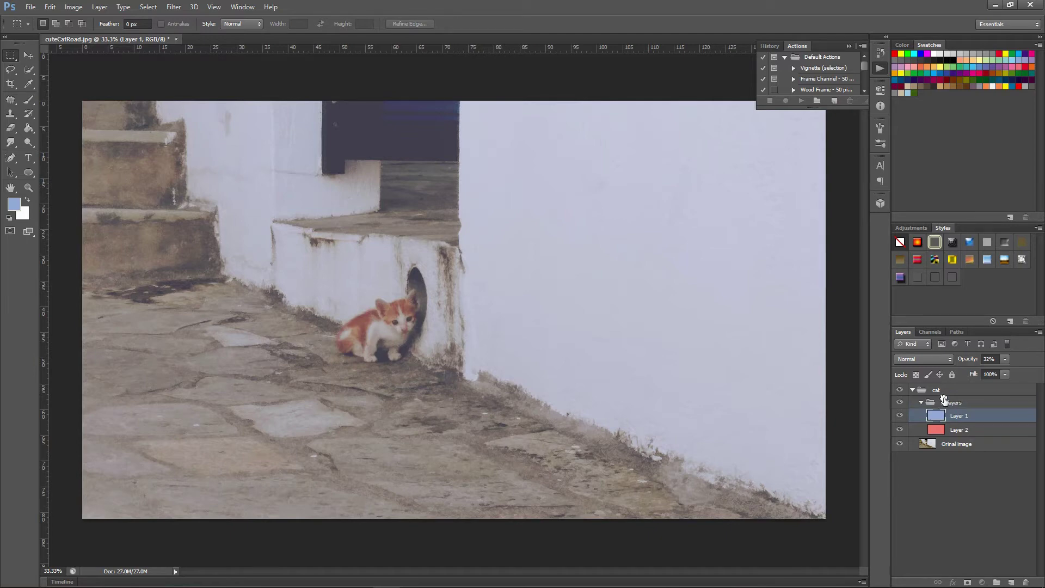
{"action": "left_click_drag", "start_coordinate": [944, 400], "coordinate": [944, 399]}
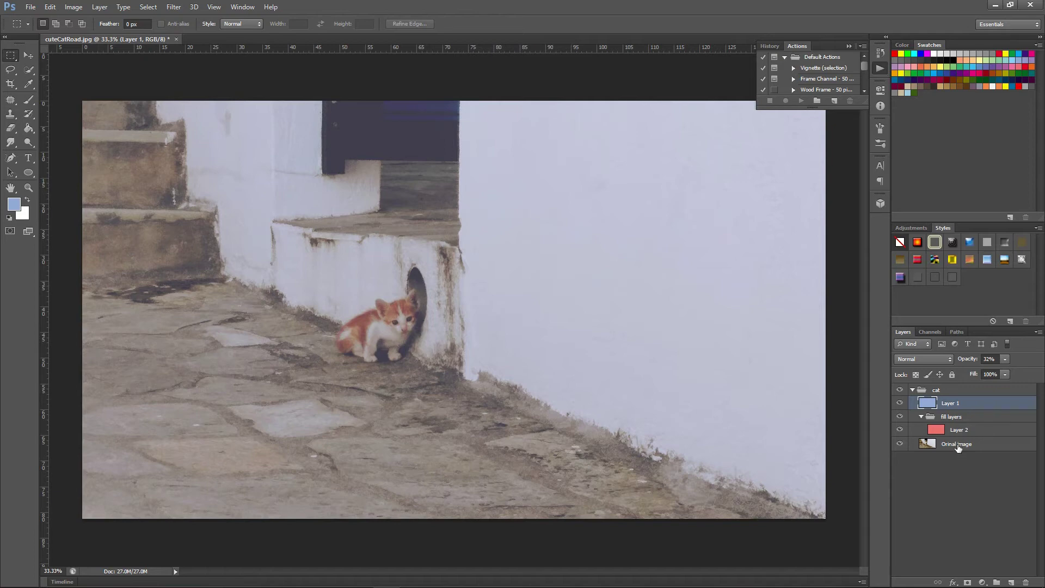
{"action": "left_click_drag", "start_coordinate": [958, 447], "coordinate": [950, 396]}
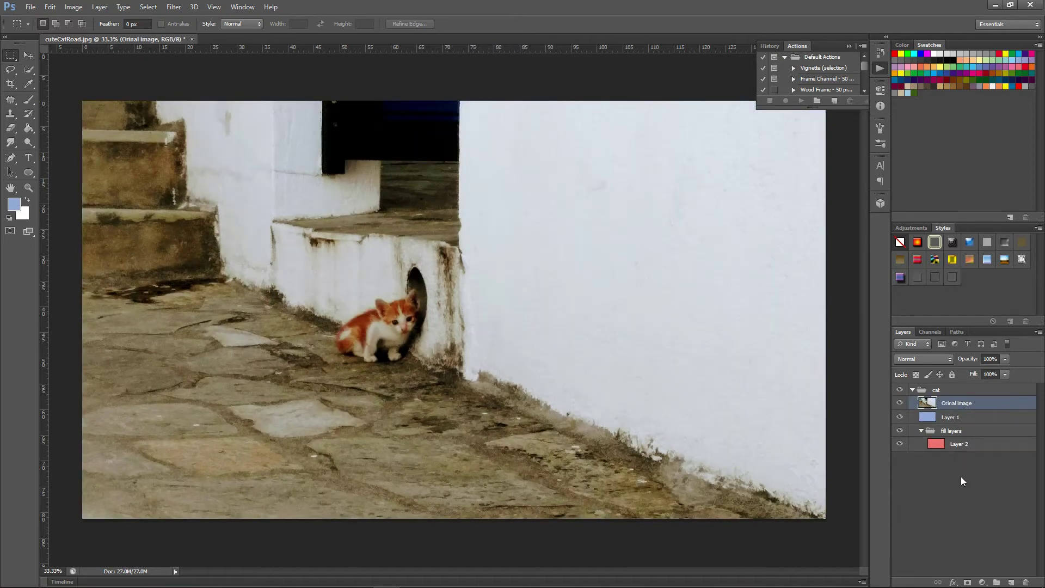